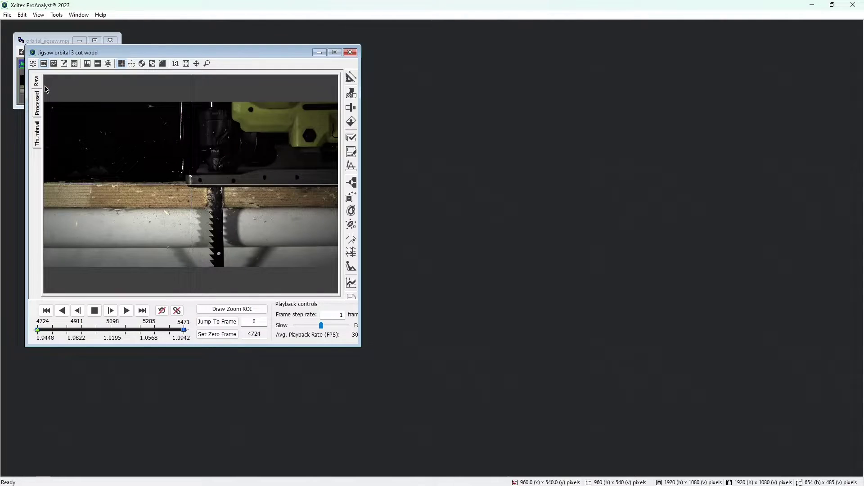
# Maximize the jigsaw video's child window so it fills the workspace
pyautogui.click(334, 53)
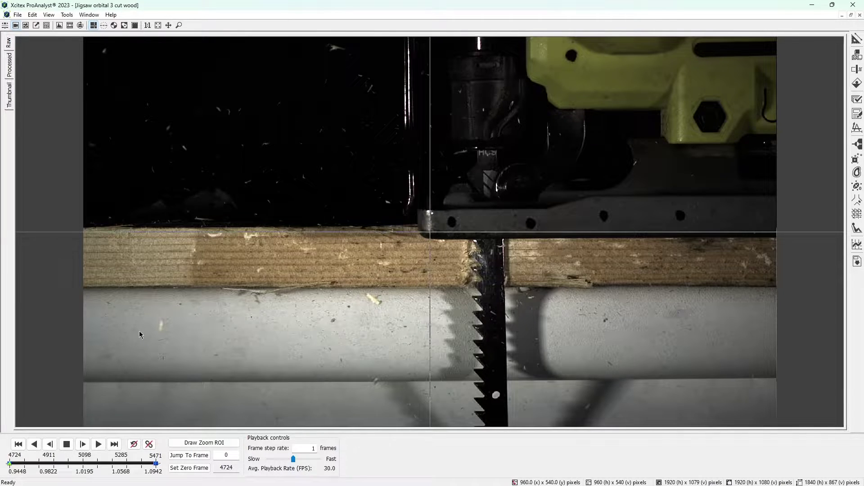
# Drag the timeline playhead back to the clip's first frame, 4724
pyautogui.moveTo(10, 464)
pyautogui.mouseDown()
pyautogui.moveTo(72, 467)
pyautogui.moveTo(10, 468)
pyautogui.mouseUp()
# Add Calibration1 from the Scene Calibration toolkit on the right toolbar
pyautogui.click(858, 42)
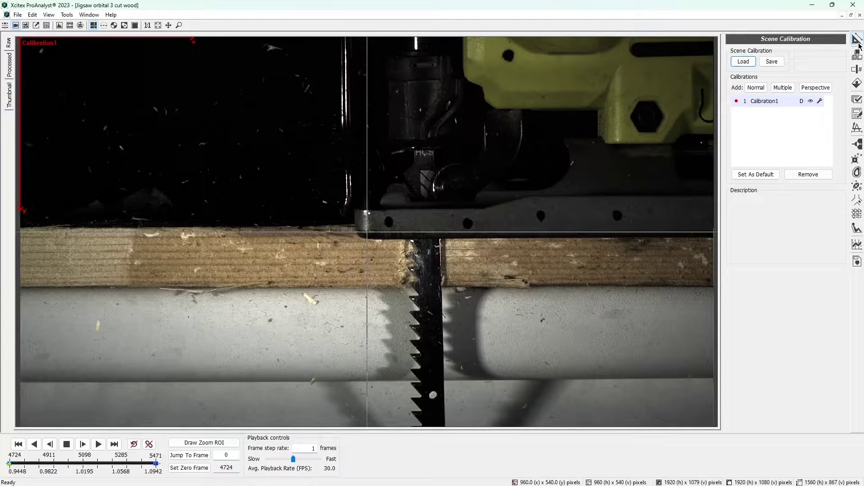
# Open Calibration1's settings and mark two holes on the saw base as scale points #1 and #2
pyautogui.click(820, 102)
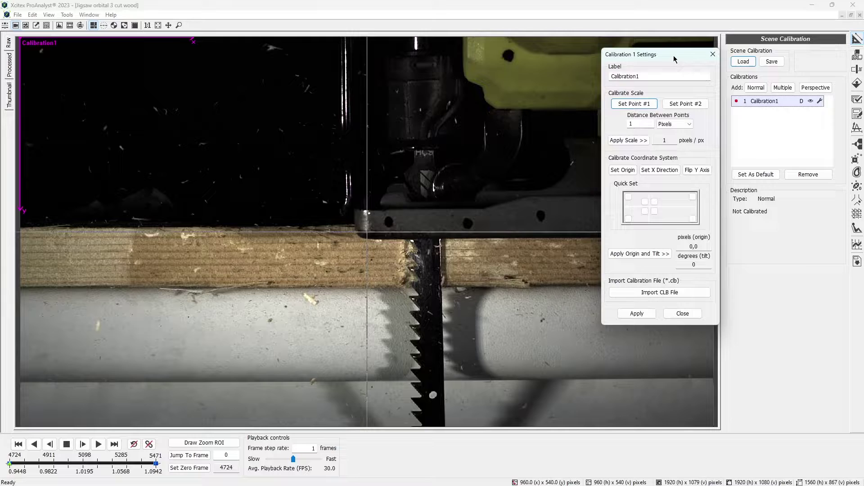
pyautogui.moveTo(673, 56); pyautogui.dragTo(726, 54)
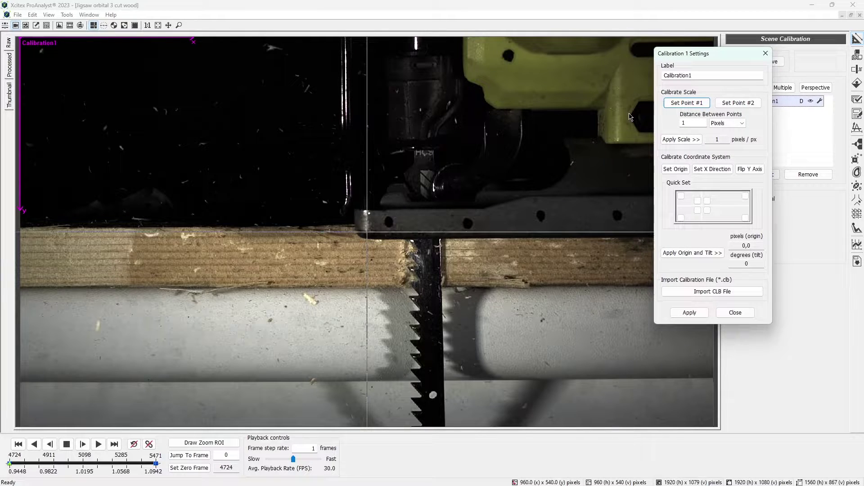
pyautogui.click(390, 222)
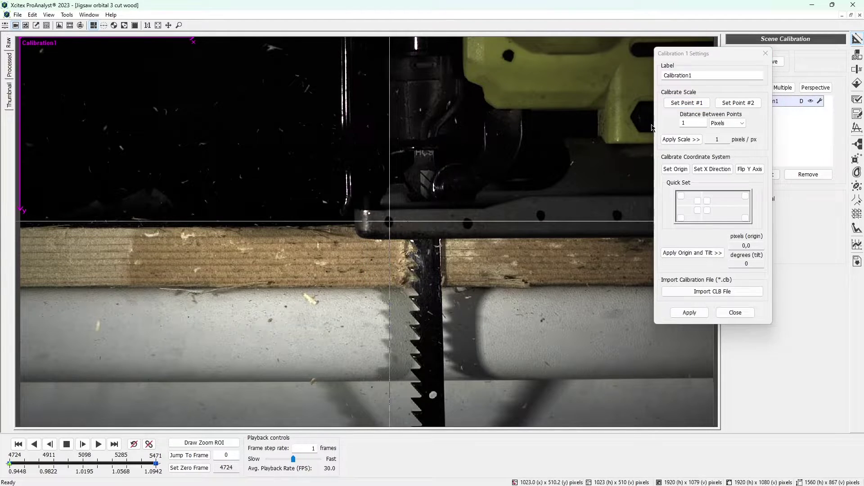
pyautogui.click(691, 106)
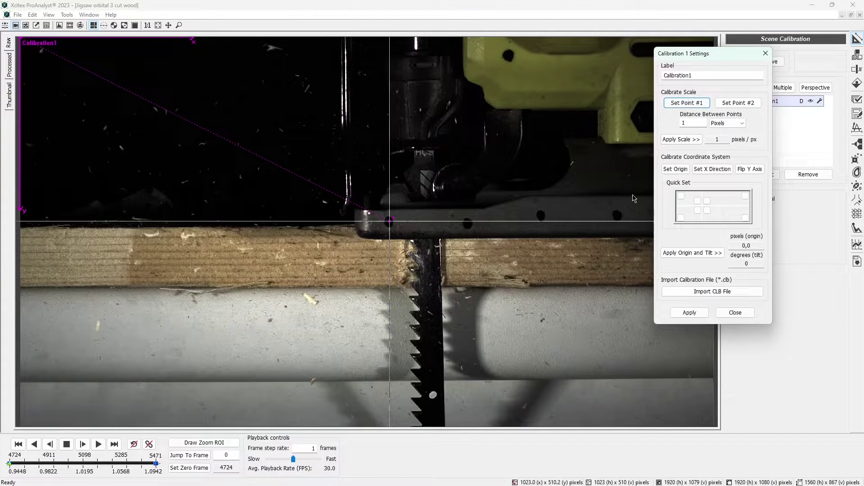
pyautogui.click(619, 219)
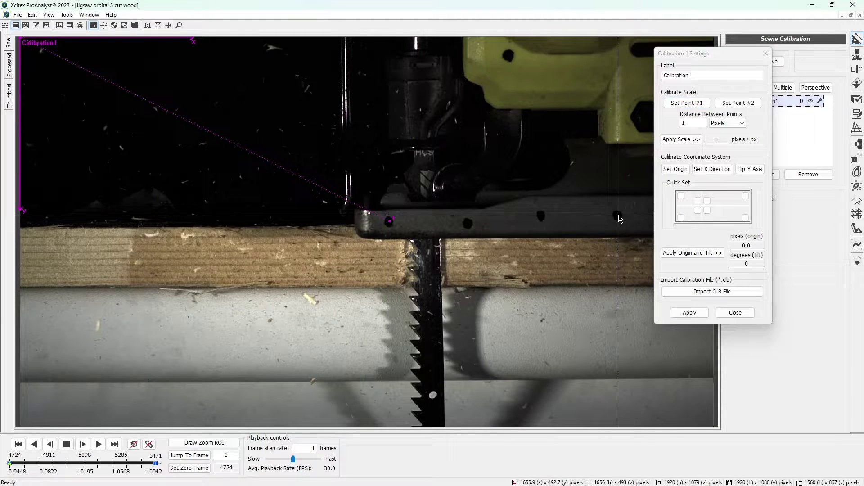
pyautogui.click(733, 106)
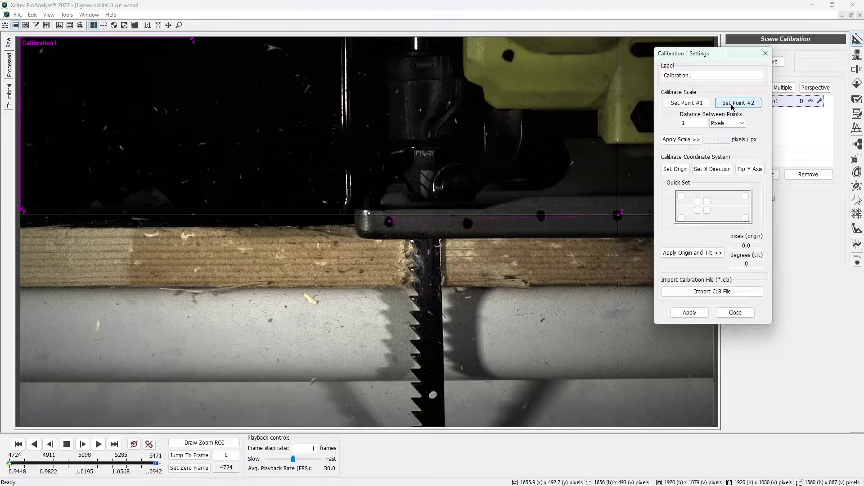
# Enter a 5-inch distance, apply the 126.628 pixels-per-inch scale, and close the settings
pyautogui.press('Tab')
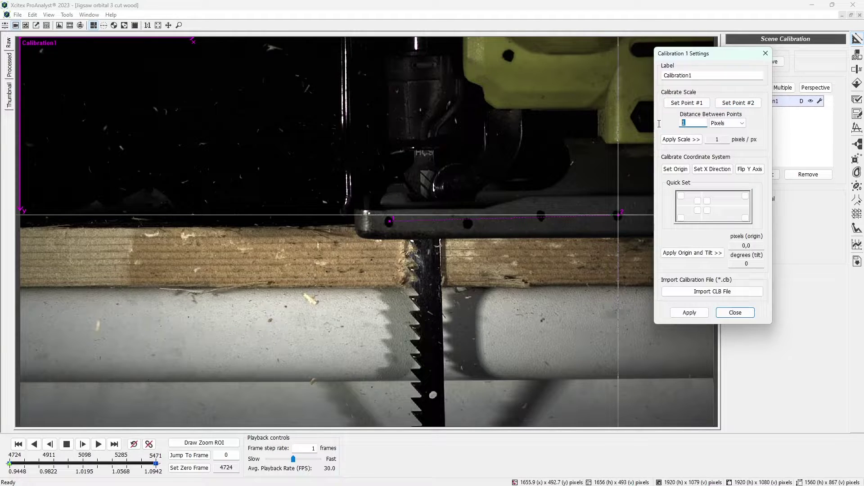
pyautogui.write('5')
pyautogui.click(713, 124)
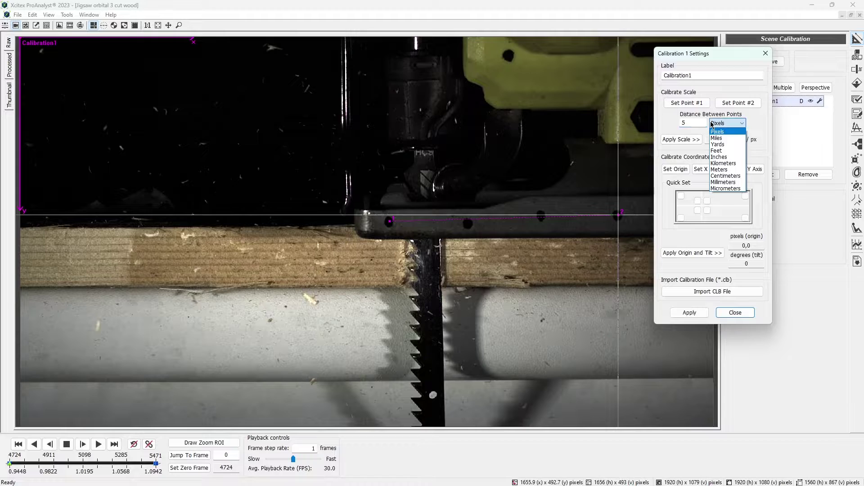
pyautogui.click(719, 157)
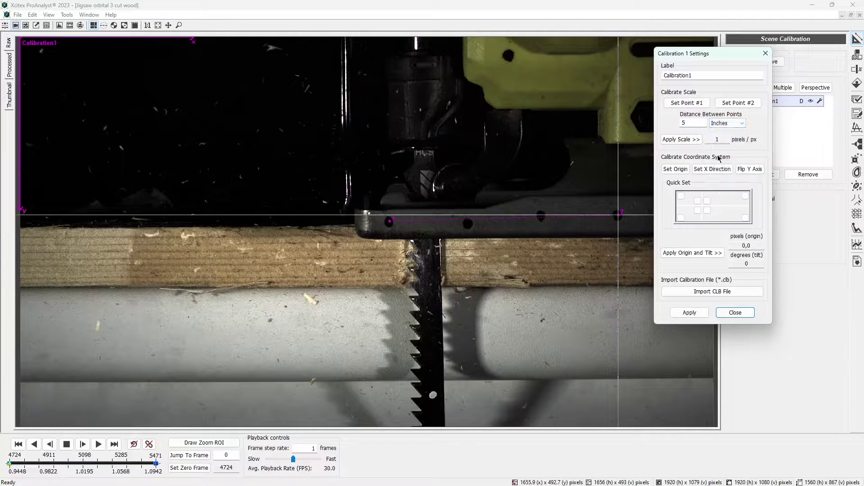
pyautogui.click(681, 139)
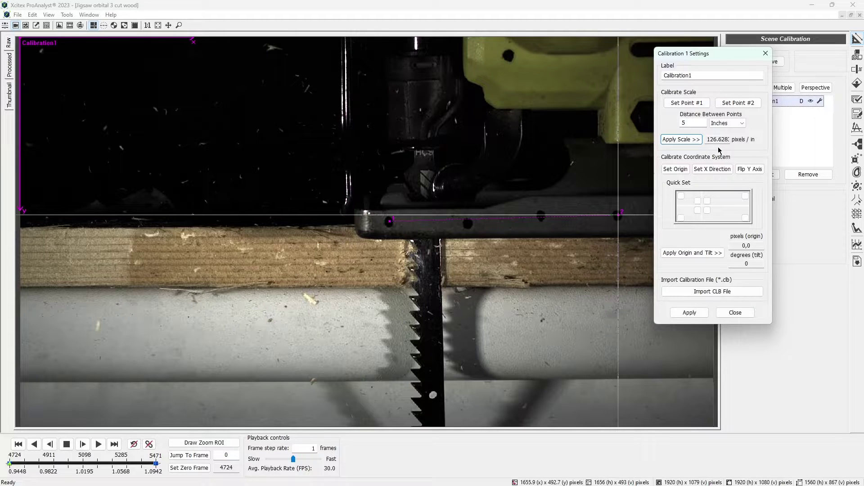
pyautogui.click(689, 314)
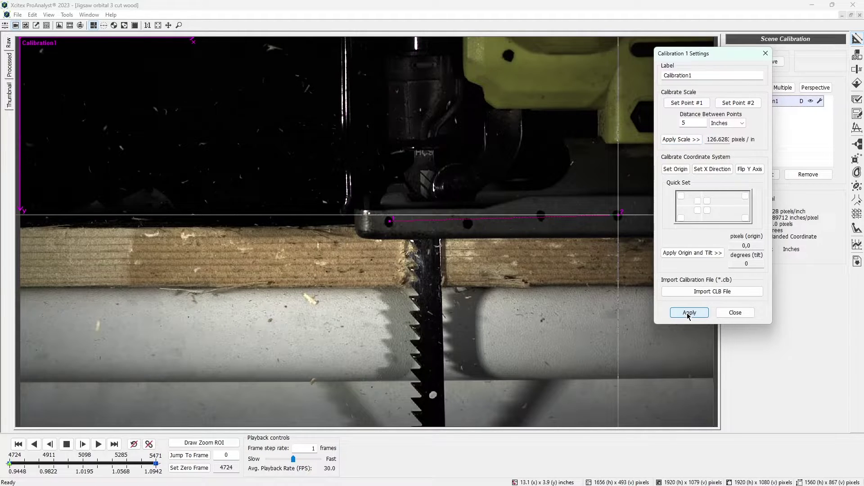
pyautogui.click(735, 313)
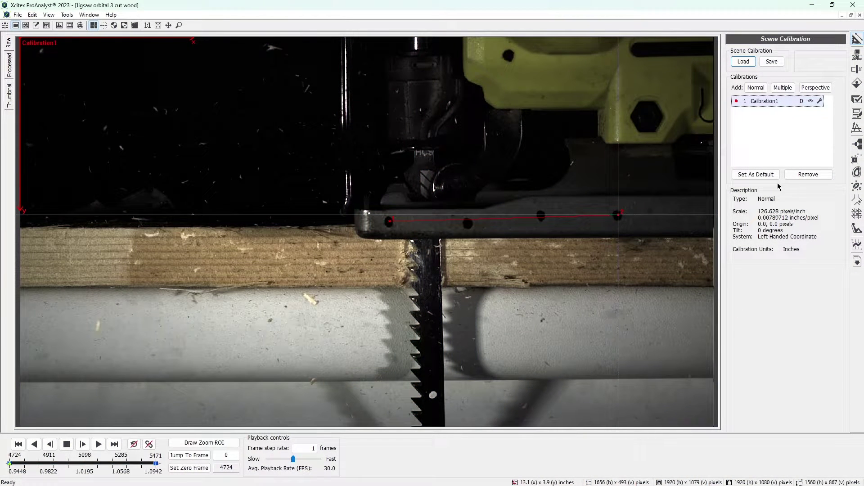
# Raise brightness in the Look-Up Table toolkit and check the image at a later frame
pyautogui.click(857, 58)
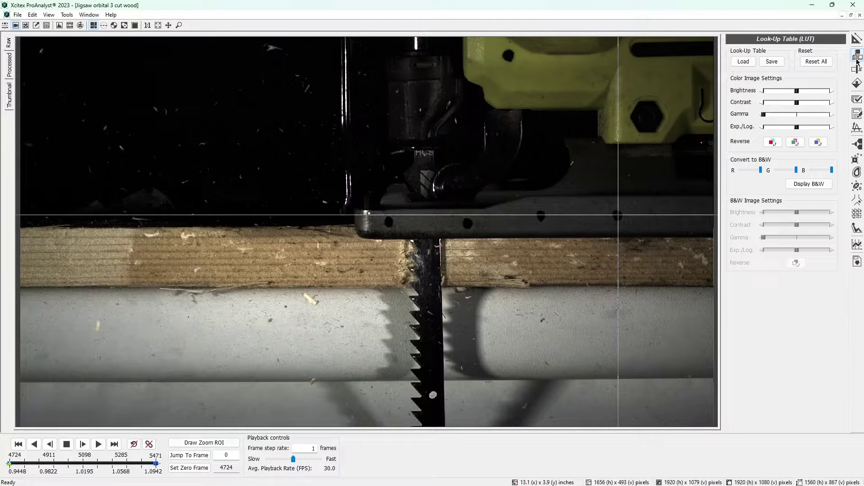
pyautogui.moveTo(797, 91)
pyautogui.mouseDown()
pyautogui.moveTo(832, 104)
pyautogui.moveTo(807, 93)
pyautogui.mouseUp()
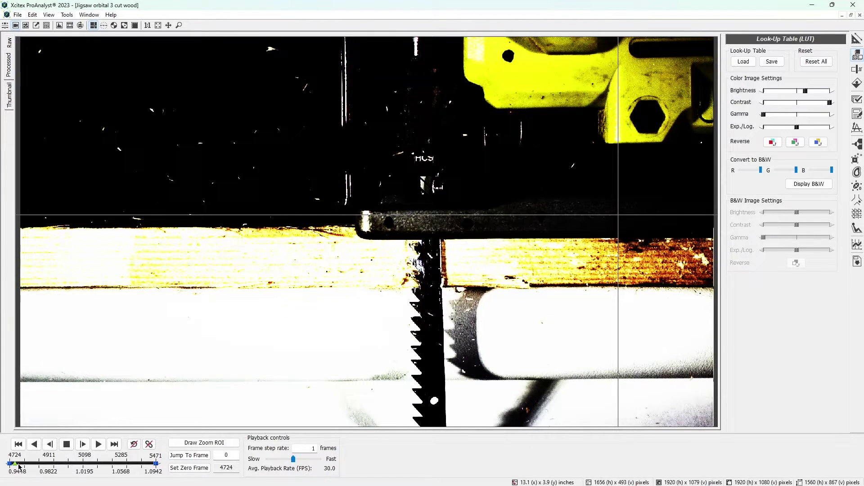
pyautogui.moveTo(9, 464)
pyautogui.mouseDown()
pyautogui.moveTo(107, 464)
pyautogui.moveTo(19, 460)
pyautogui.mouseUp()
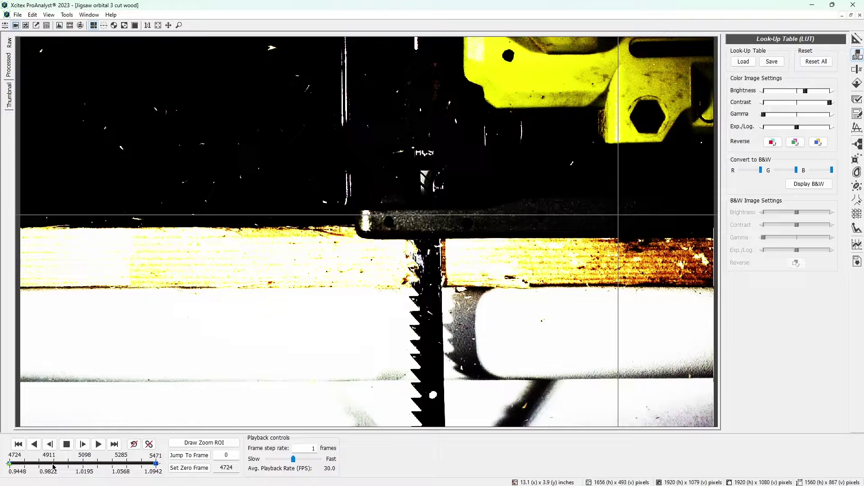
# Switch between the Raw and Processed views, ending on the brightened Processed image
pyautogui.click(9, 44)
pyautogui.click(9, 58)
pyautogui.click(10, 47)
pyautogui.click(10, 65)
# Enable feature tracking to create Feature 1 with Automatic track mode
pyautogui.click(858, 159)
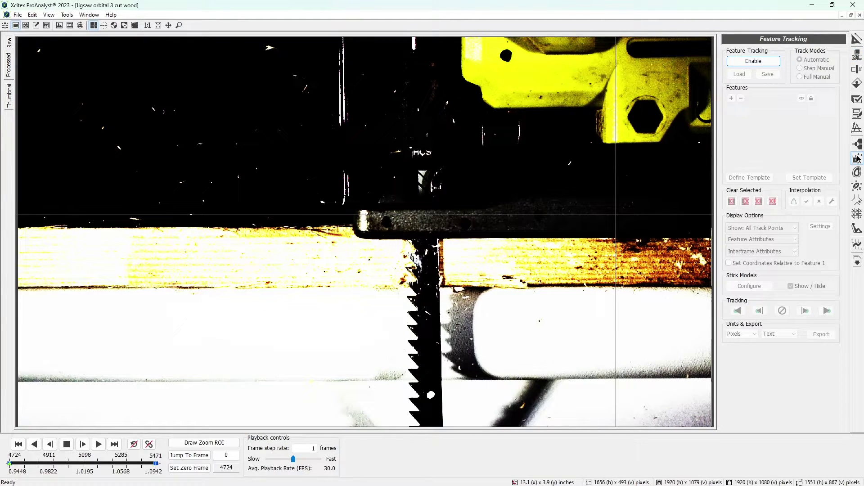
pyautogui.click(755, 63)
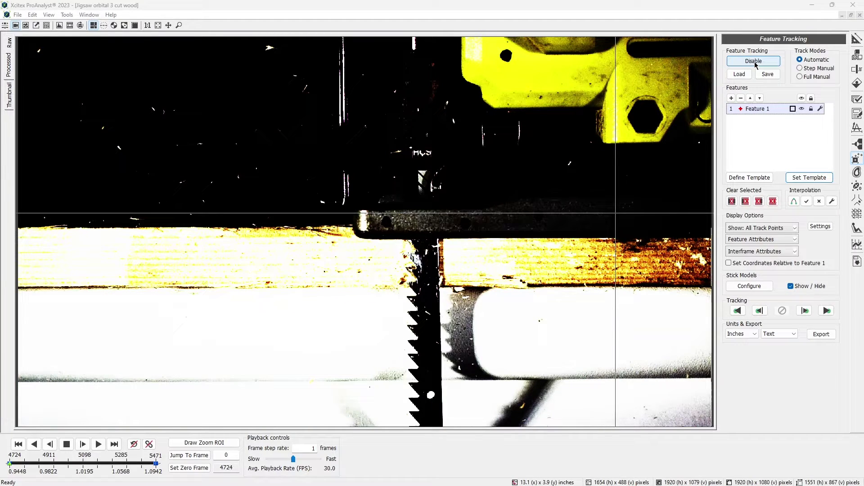
# Box the blade's white dot and set it as Feature 1's tracking template
pyautogui.click(746, 178)
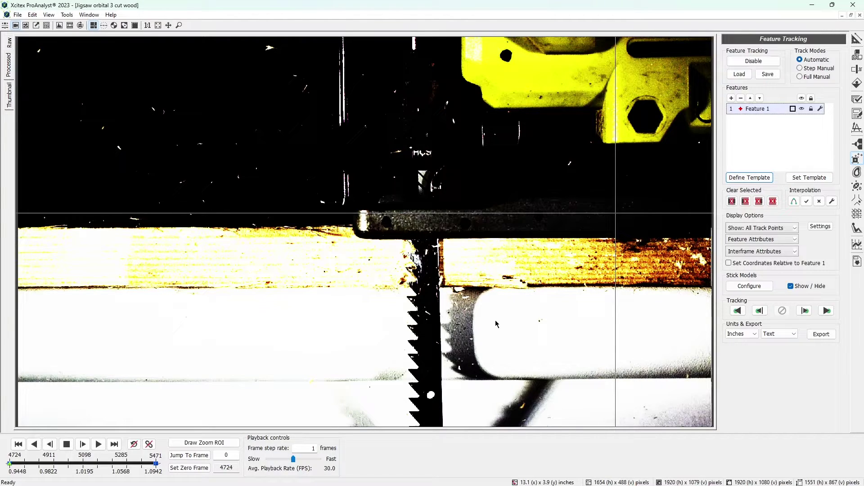
pyautogui.moveTo(422, 387); pyautogui.dragTo(439, 404)
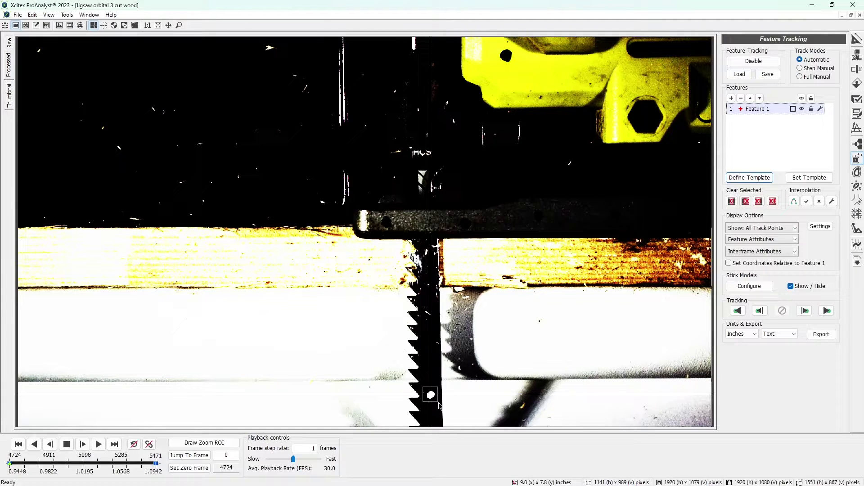
pyautogui.click(818, 181)
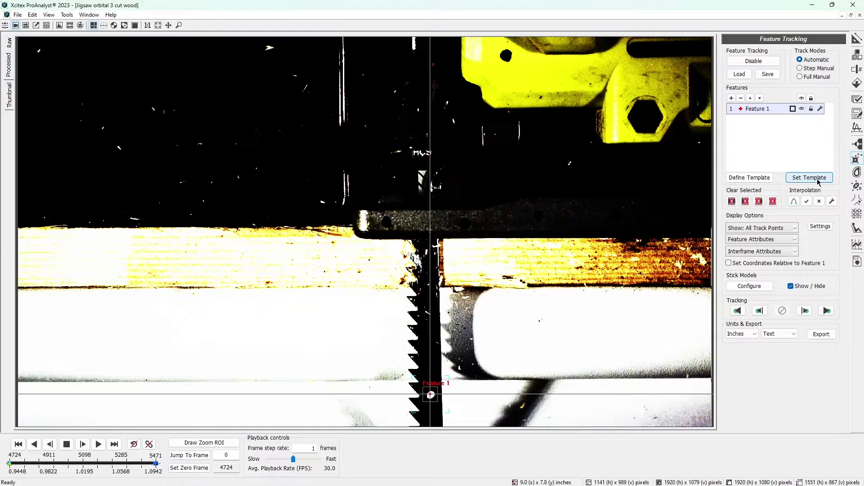
# Show only current track points and auto-track Feature 1 forward to frame 5471
pyautogui.click(756, 229)
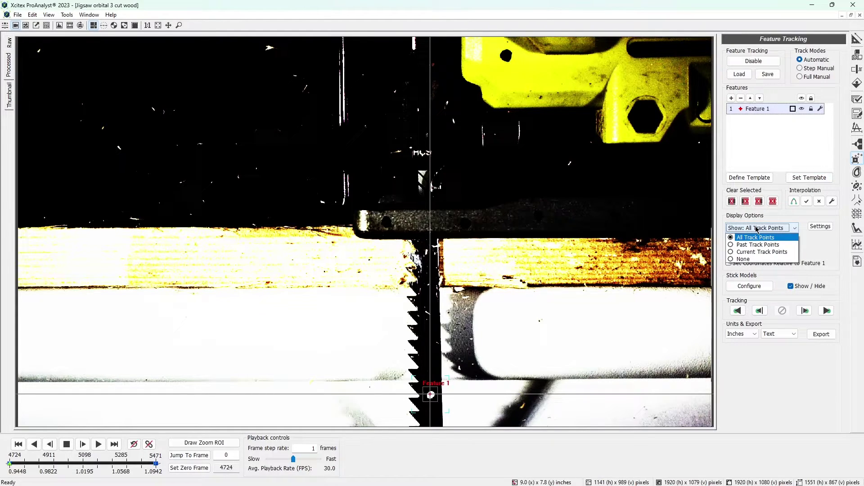
pyautogui.click(748, 252)
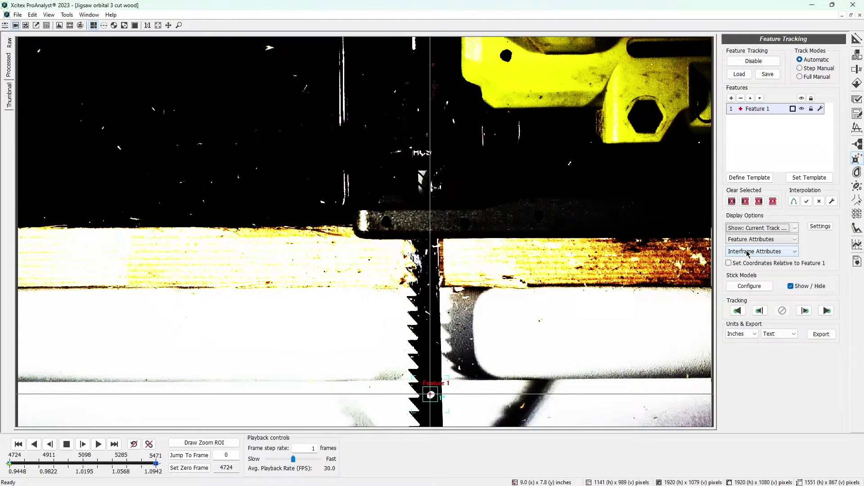
pyautogui.click(827, 311)
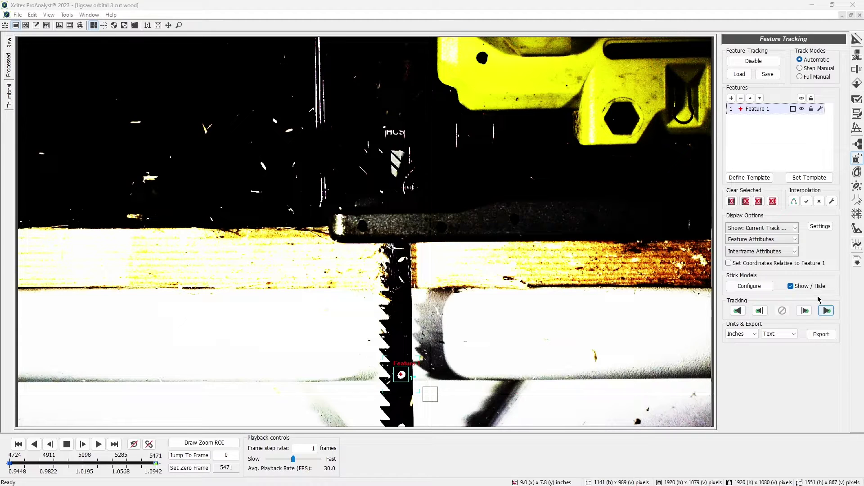
# Set the Show option to All Track Points, then reopen the Show dropdown
pyautogui.click(781, 228)
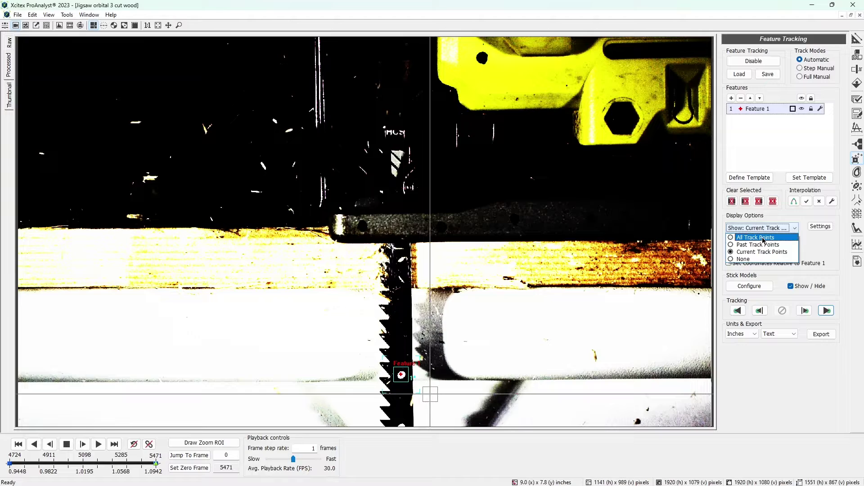
pyautogui.click(764, 238)
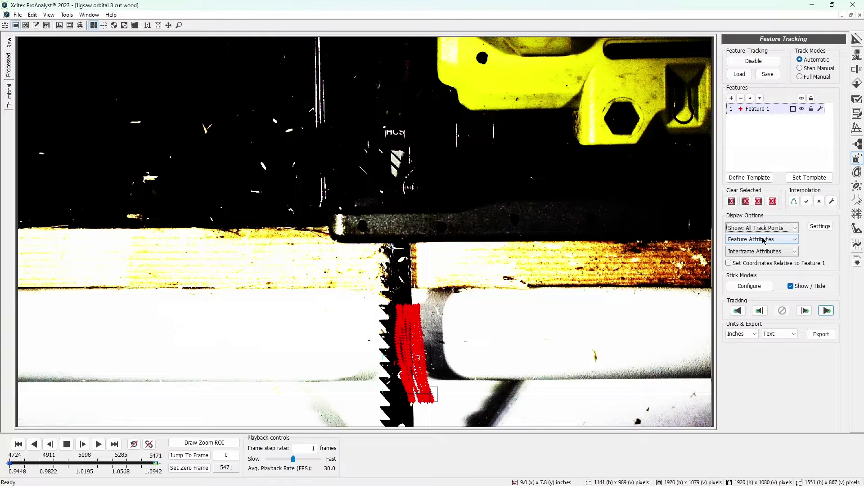
pyautogui.click(793, 231)
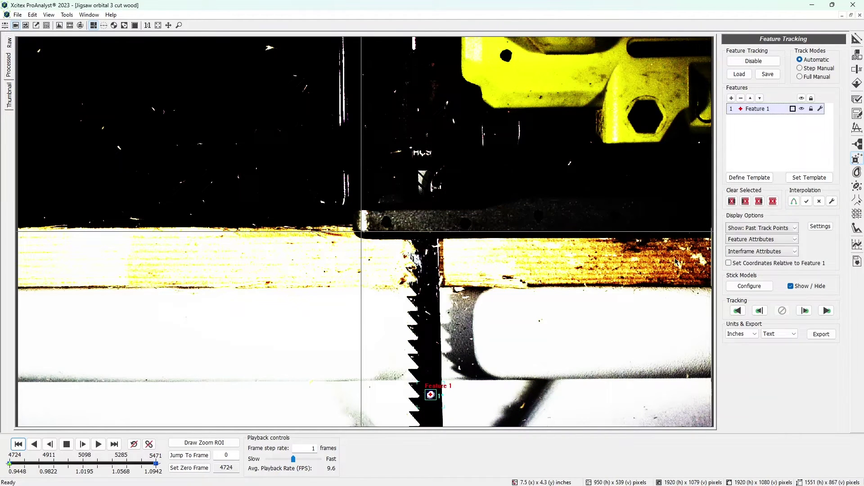
# Add a graph line plotting Feature 1 - X from the 2D data over time
pyautogui.click(857, 243)
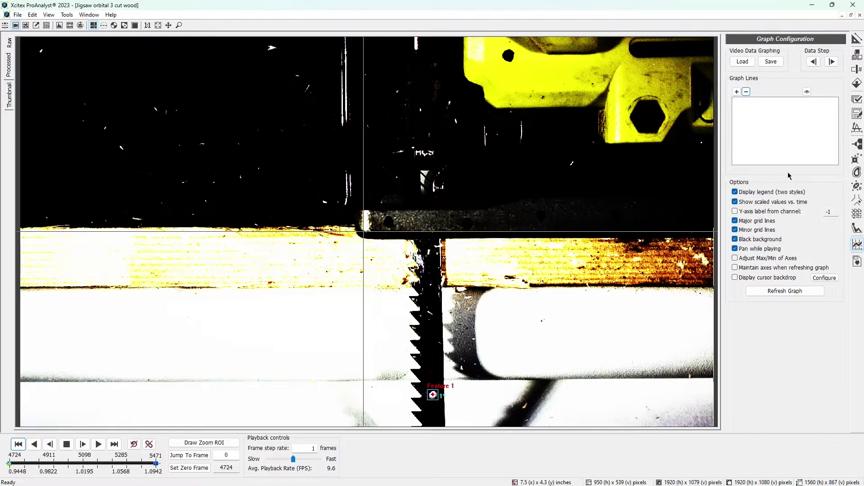
pyautogui.click(737, 92)
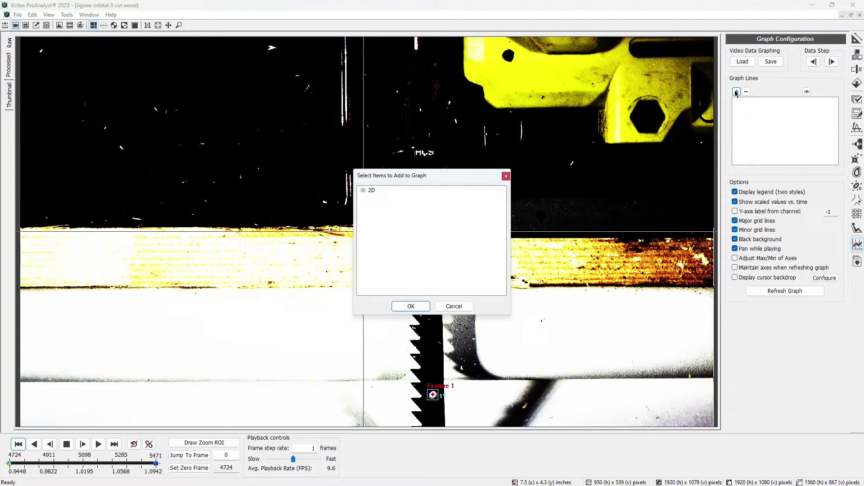
pyautogui.click(363, 191)
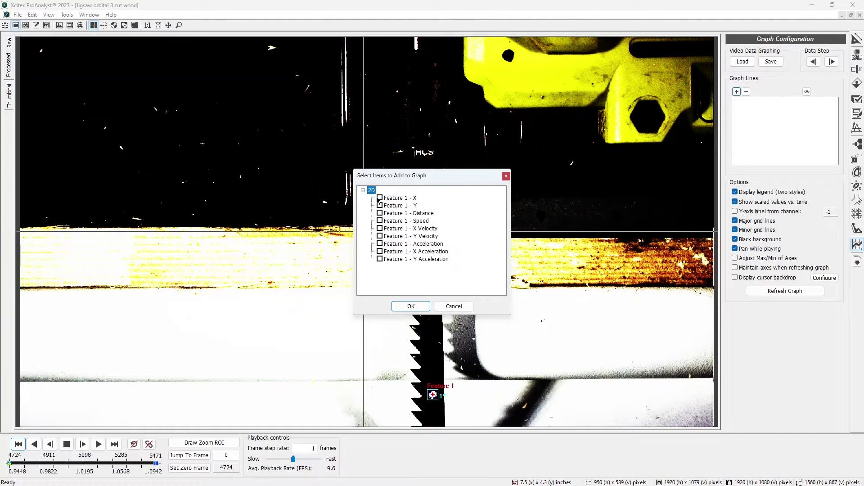
pyautogui.click(380, 199)
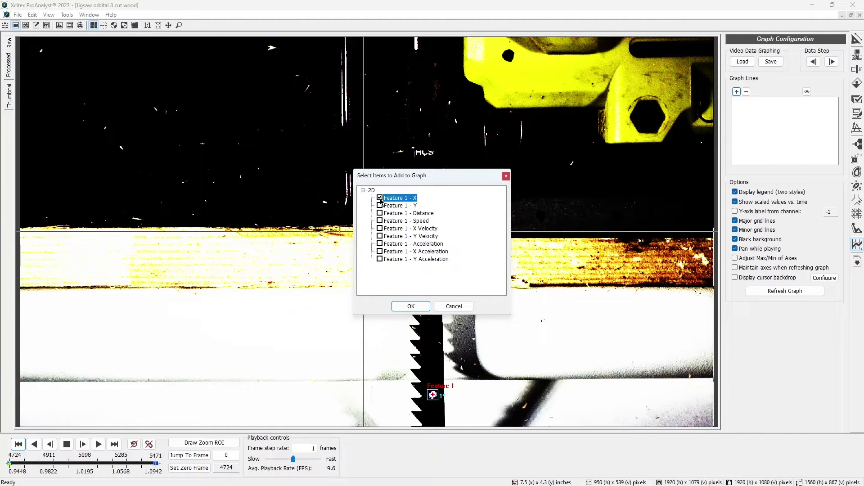
pyautogui.click(411, 307)
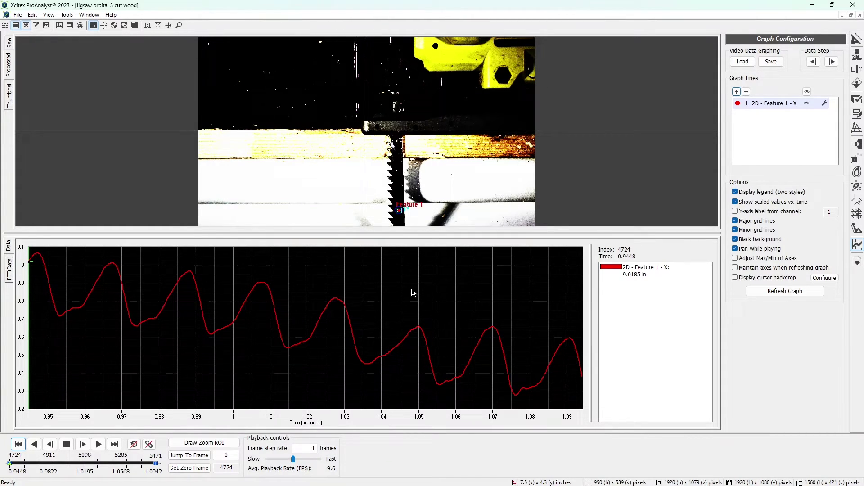
# Zoom into the video and play the clip with the graph, stopping at frame 4860
pyautogui.scroll(2, 398, 170)
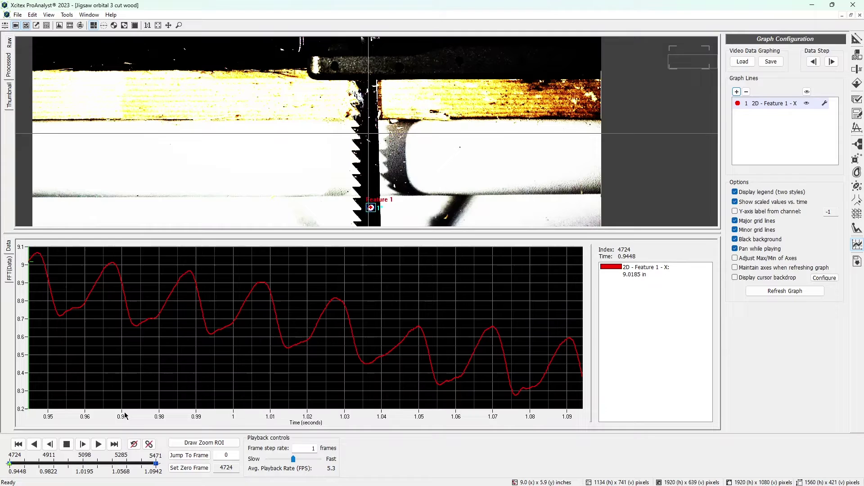
pyautogui.click(98, 445)
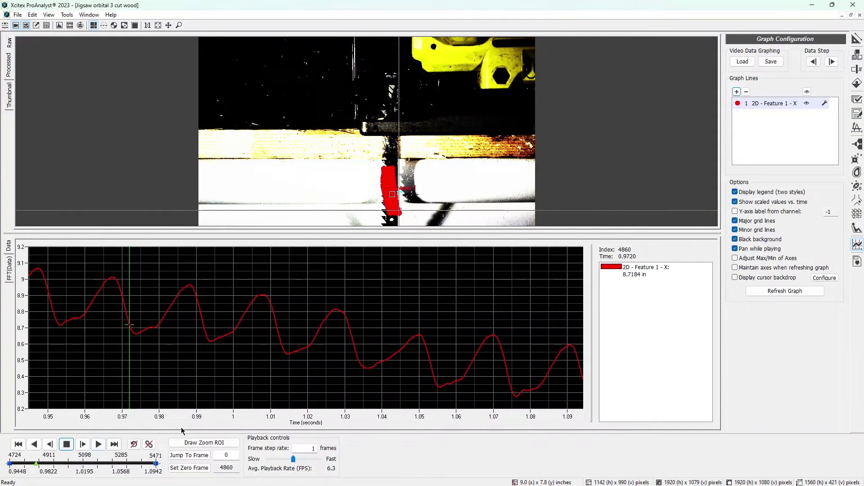
# Choose the LUT, Scene Calibration, Feature Tracking and Graph Configuration toolkits for saving
pyautogui.click(859, 260)
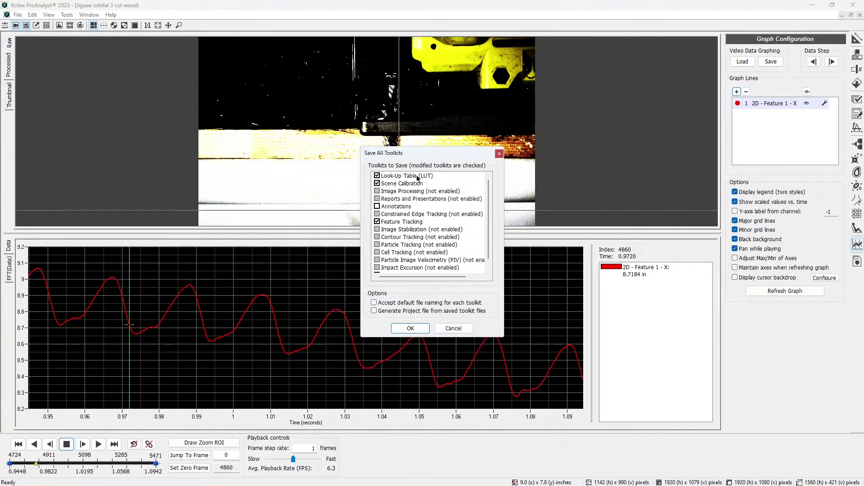
pyautogui.click(395, 177)
pyautogui.click(401, 185)
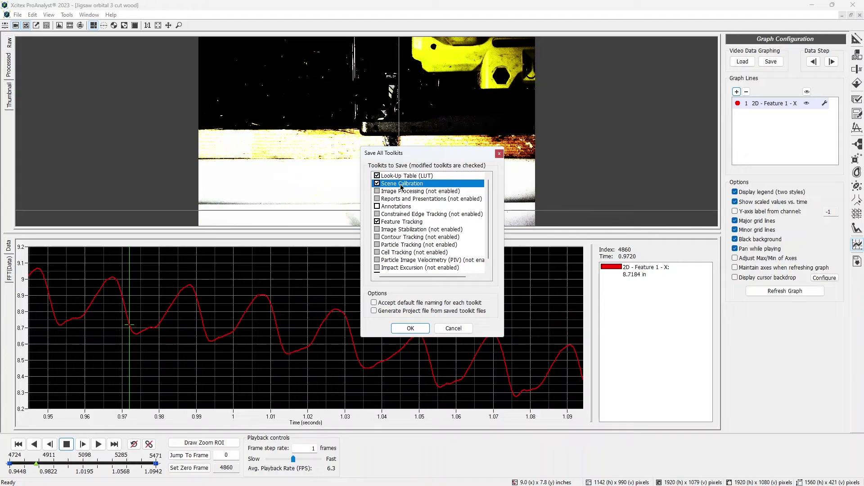
pyautogui.click(404, 222)
pyautogui.scroll(-1, 406, 227)
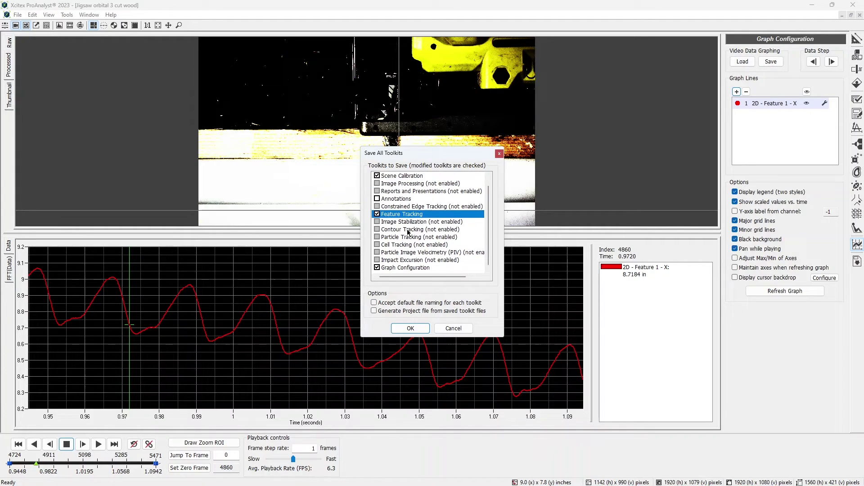
pyautogui.click(414, 268)
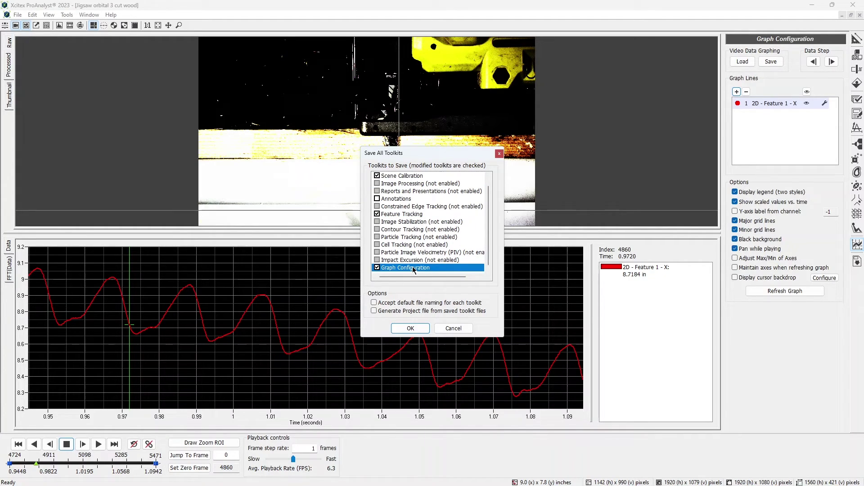
pyautogui.click(411, 328)
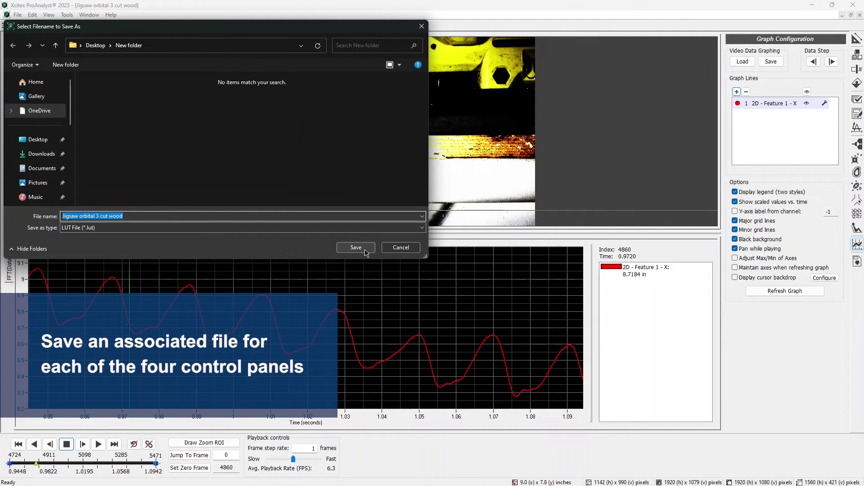
# Save all four toolkit settings files, including the 'jigsaw orbital 3 cut wood' .ftk file
pyautogui.click(365, 251)
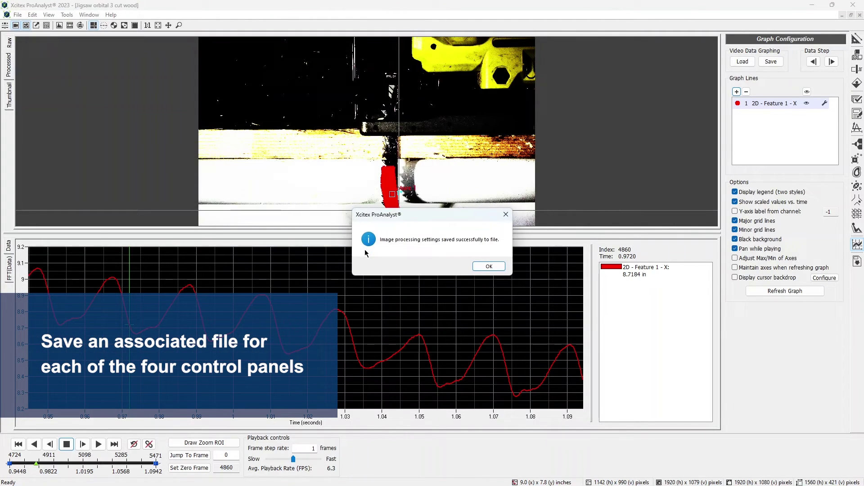
pyautogui.click(480, 266)
pyautogui.click(356, 248)
pyautogui.click(480, 266)
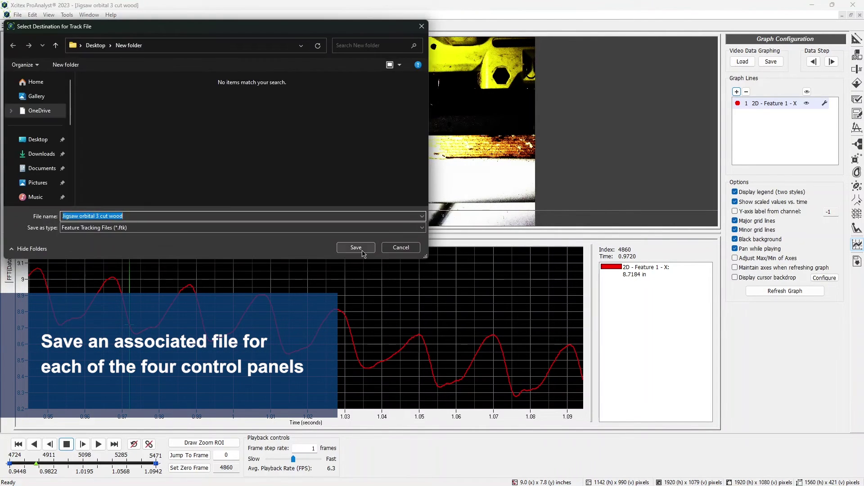
pyautogui.click(356, 248)
pyautogui.click(461, 267)
pyautogui.click(358, 248)
pyautogui.click(489, 266)
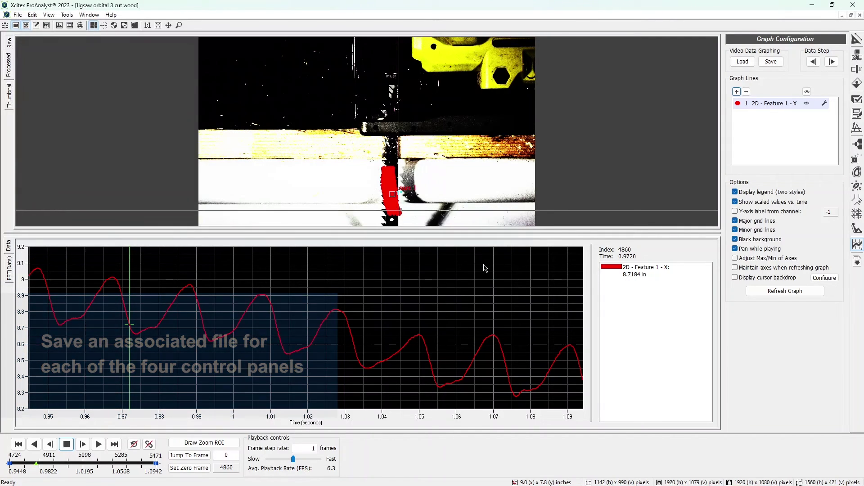
# Close the jigsaw video and reopen it from the orbital_jigsaw project with its saved settings
pyautogui.click(860, 16)
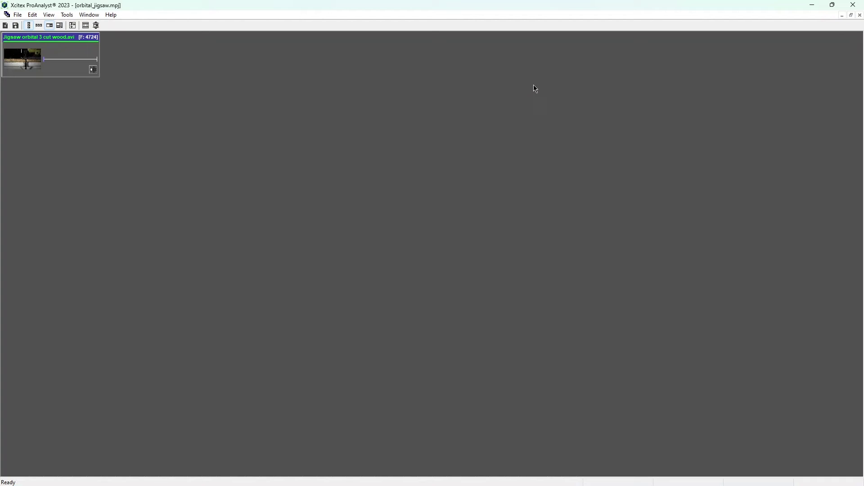
pyautogui.click(96, 72)
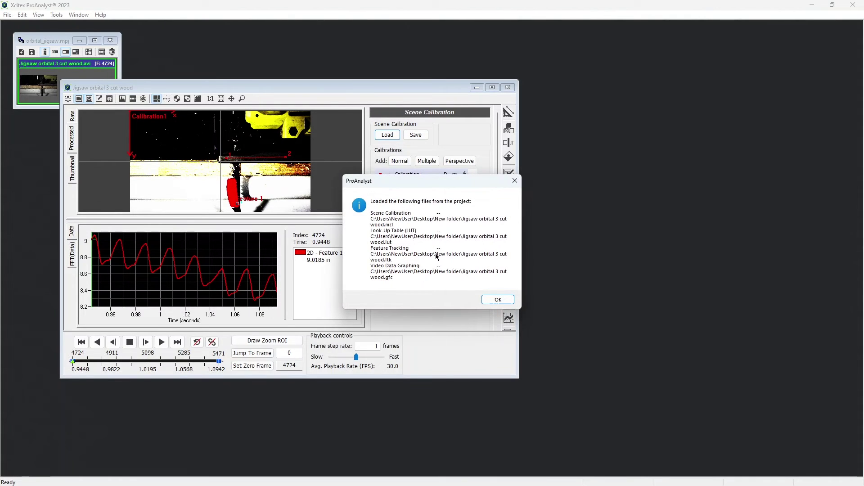
pyautogui.click(493, 301)
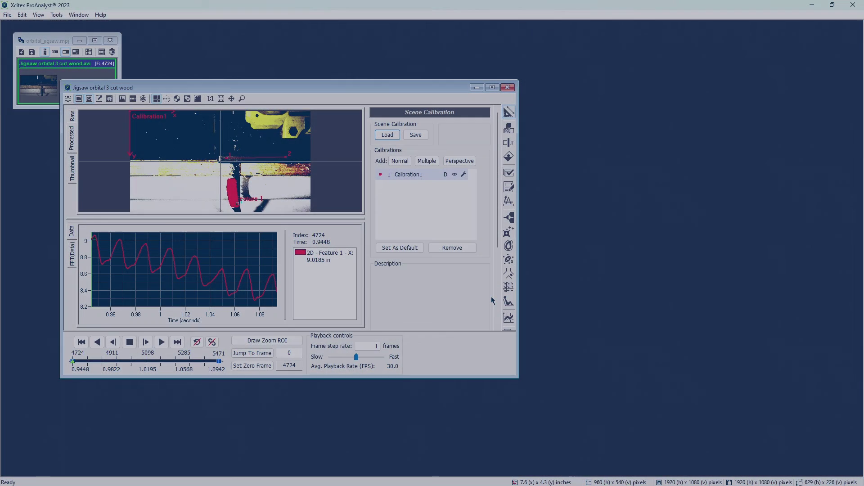